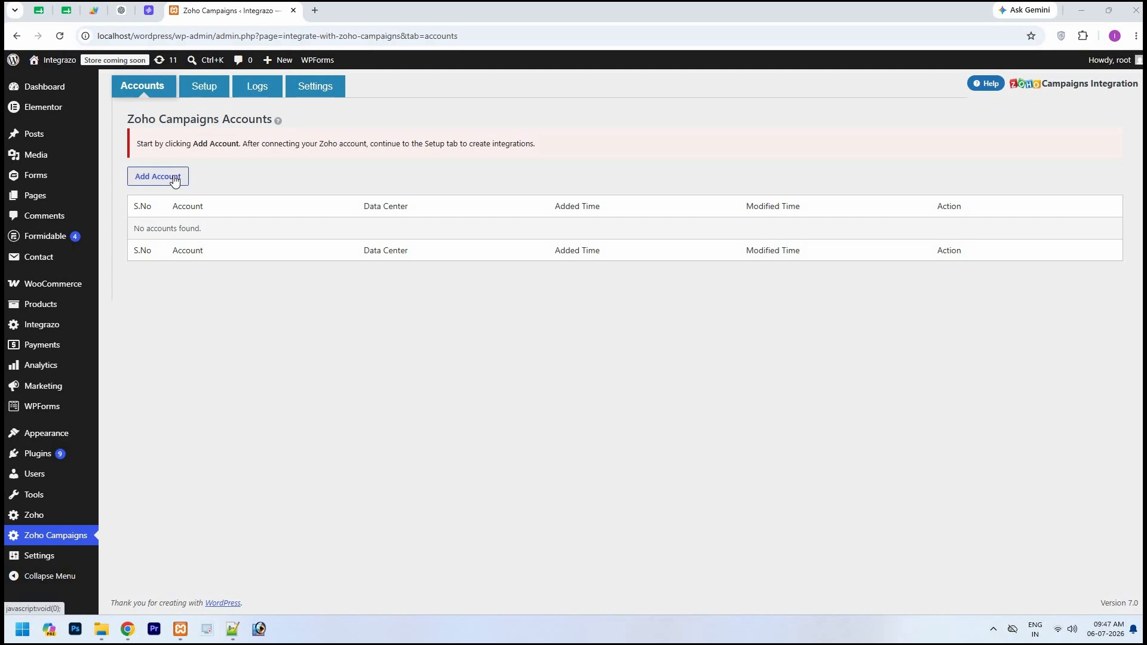
Add a new Zoho Campaigns account named Zoho Campaigns
{"action": "left_click", "coordinate": [174, 181]}
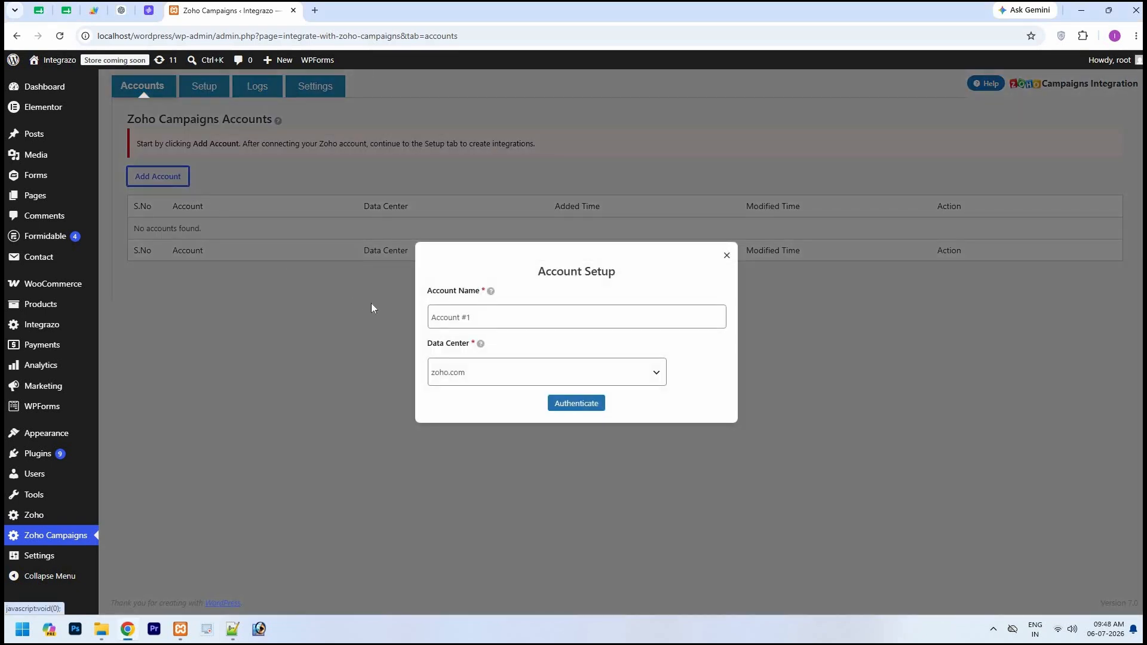
{"action": "triple_click", "coordinate": [431, 321]}
{"action": "type", "text": "Zoho Campaigns"}
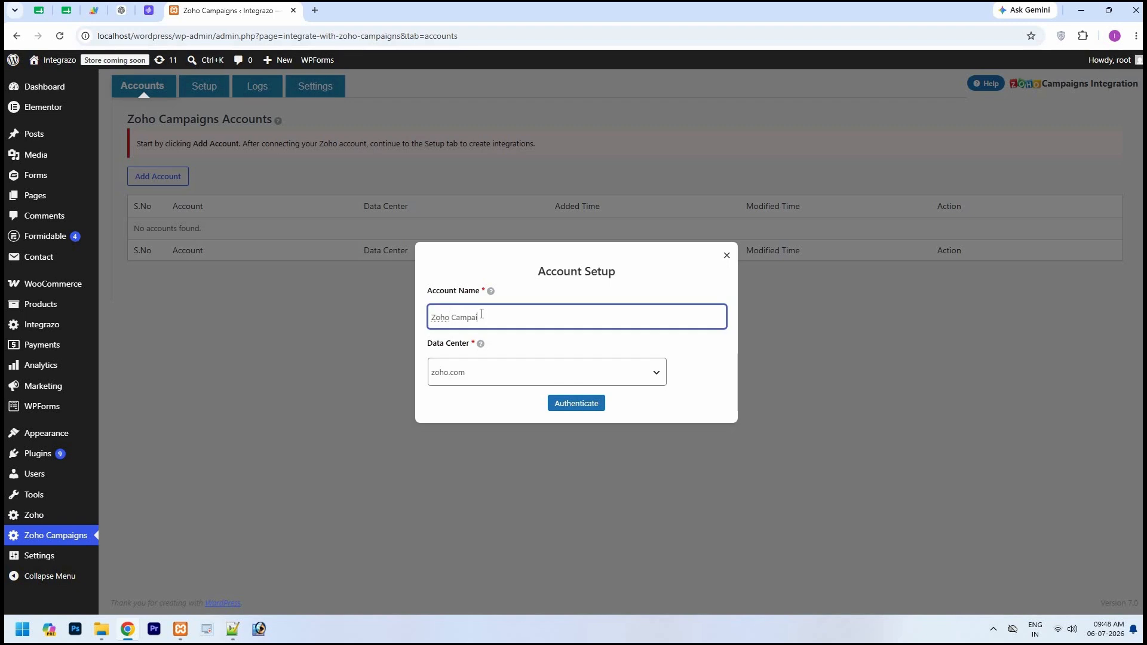
Keep zoho.com as the account's data center and start authentication
{"action": "left_click", "coordinate": [655, 374]}
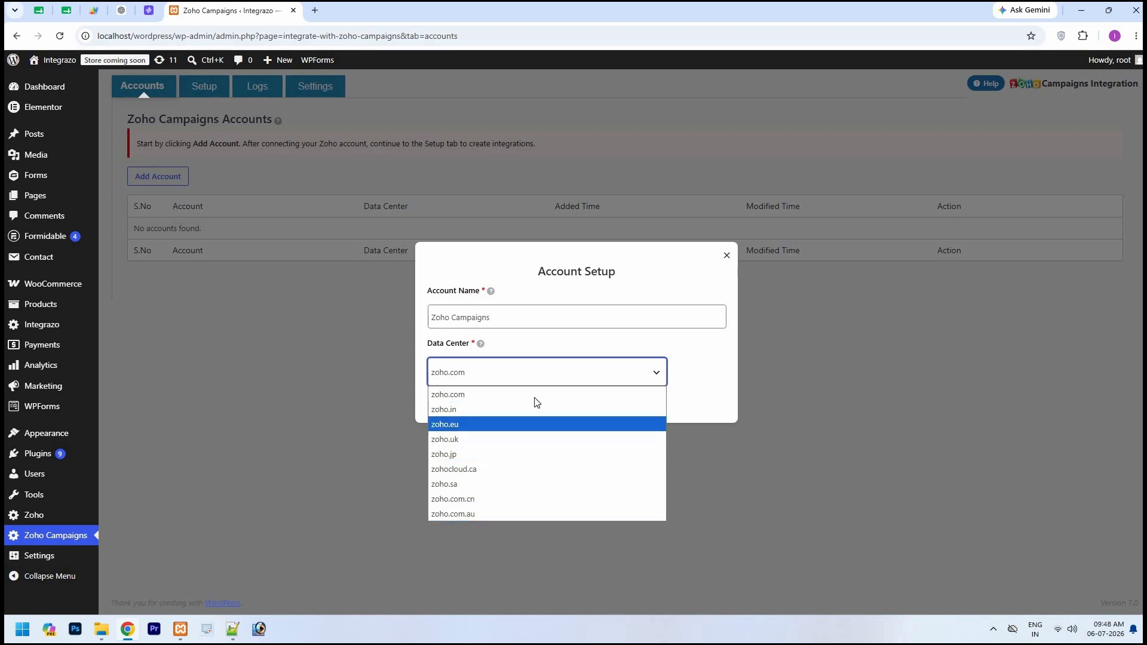
{"action": "left_click", "coordinate": [678, 392]}
{"action": "left_click", "coordinate": [671, 388]}
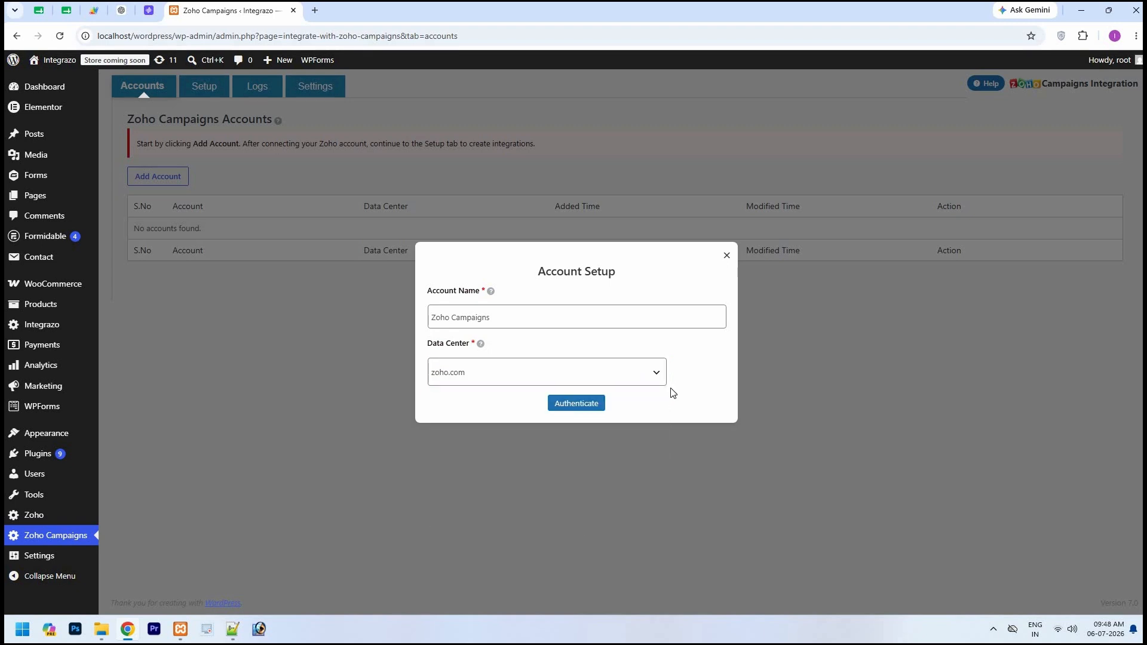
{"action": "left_click", "coordinate": [581, 408]}
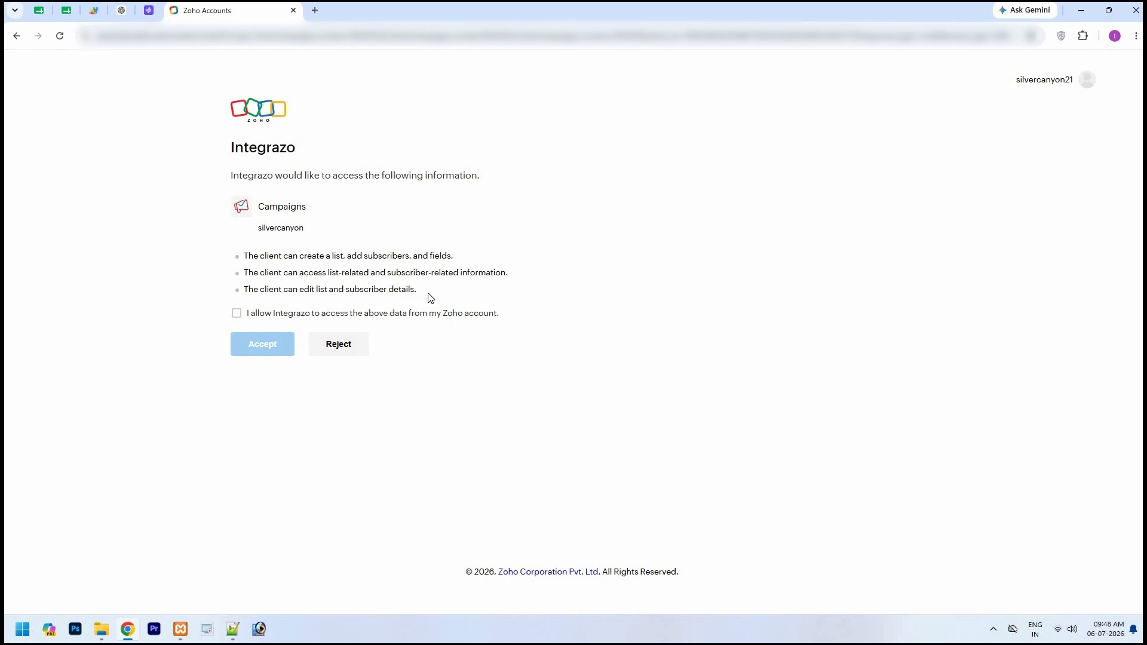
Allow Integrazo to access the Zoho Campaigns data and accept the authorization
{"action": "left_click", "coordinate": [236, 317]}
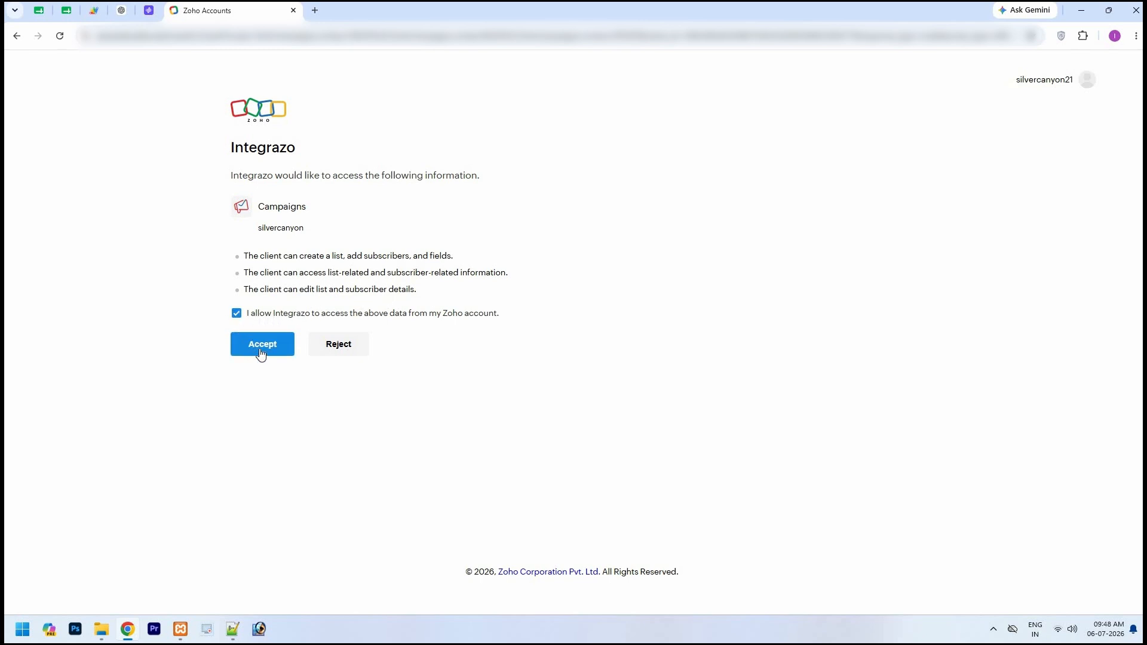
{"action": "left_click", "coordinate": [263, 345]}
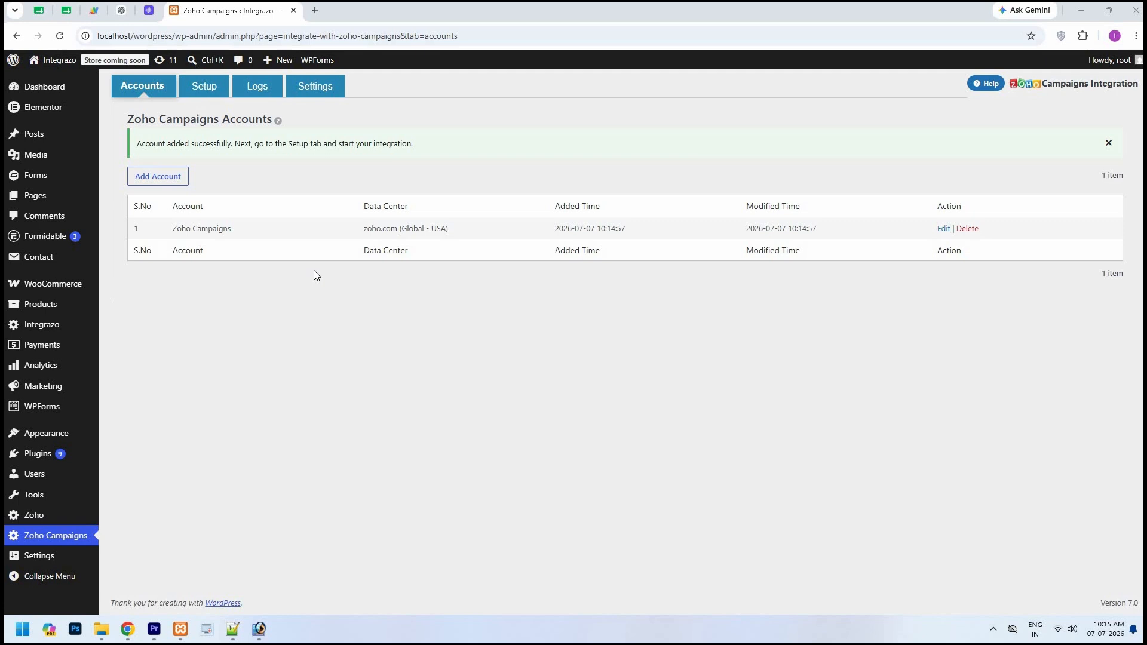
Start a new integration on the setup page and name it Test
{"action": "left_click", "coordinate": [199, 90]}
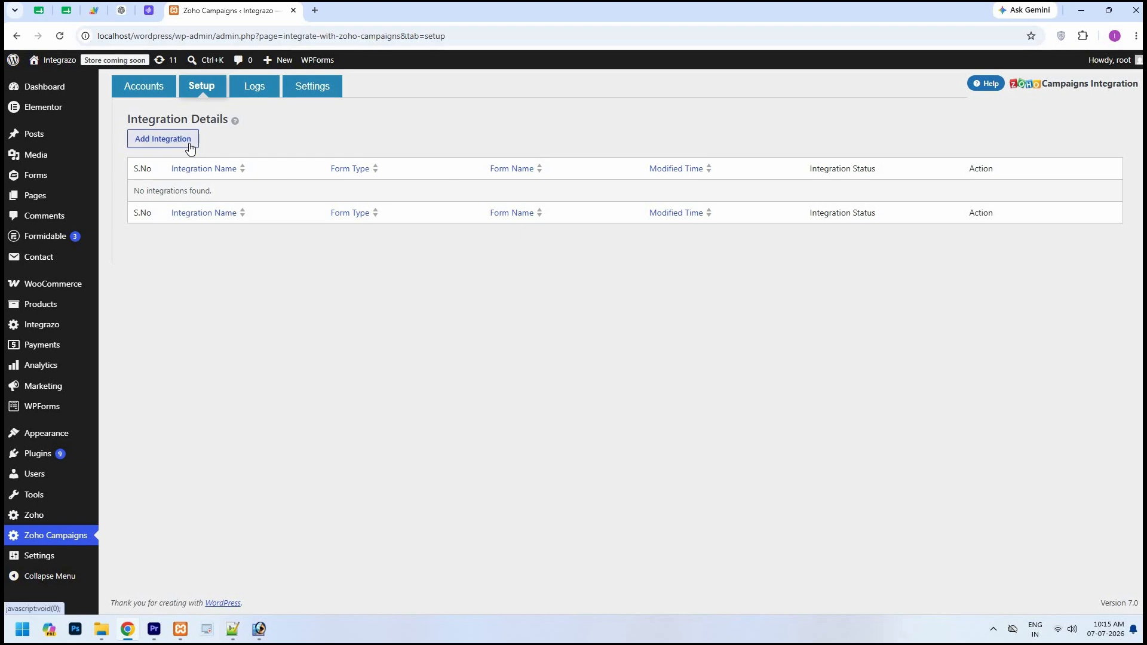
{"action": "left_click", "coordinate": [190, 148]}
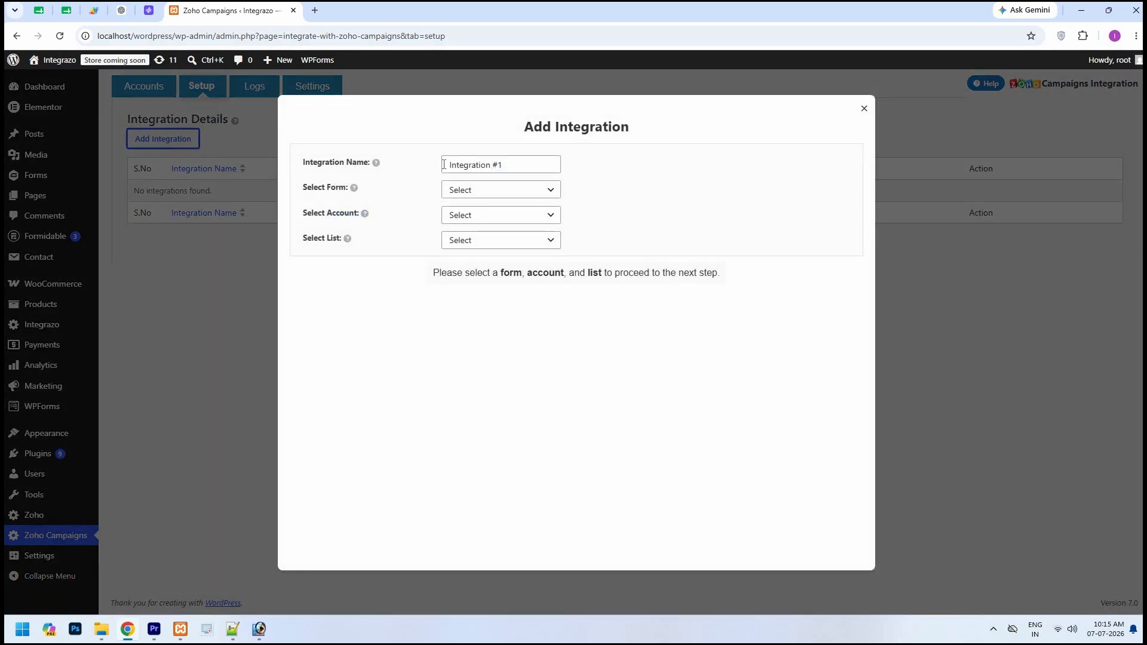
{"action": "left_click_drag", "start_coordinate": [445, 166], "coordinate": [505, 166]}
{"action": "type", "text": "Test"}
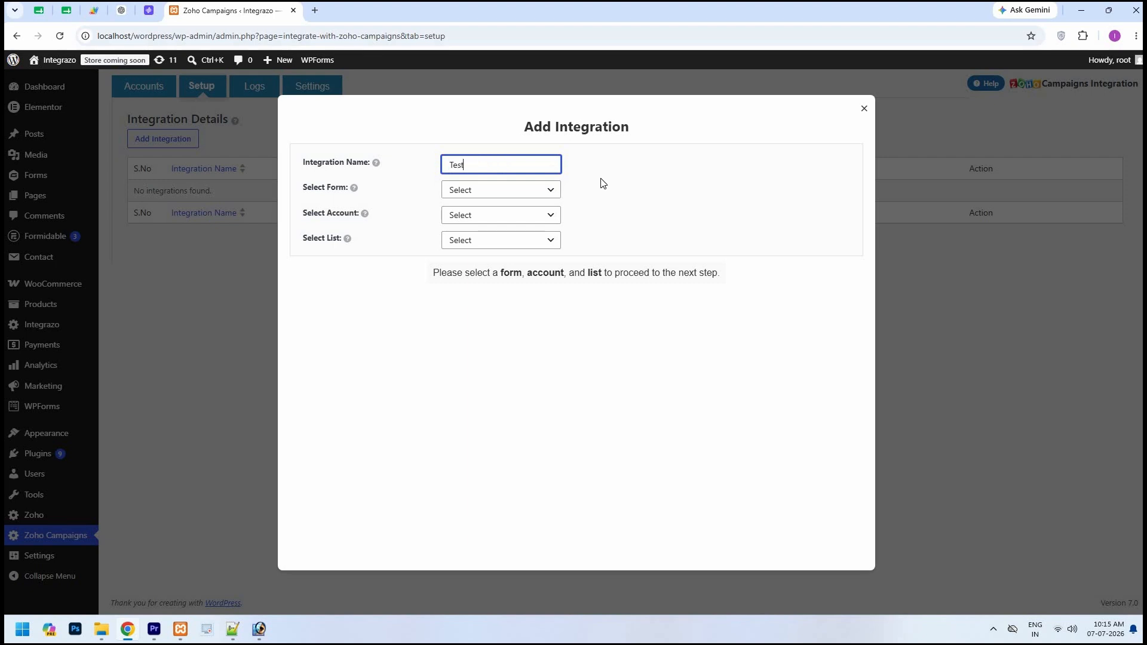
Select the Elementor Contact Us form as the integration's source form
{"action": "left_click", "coordinate": [601, 183]}
{"action": "left_click", "coordinate": [554, 196]}
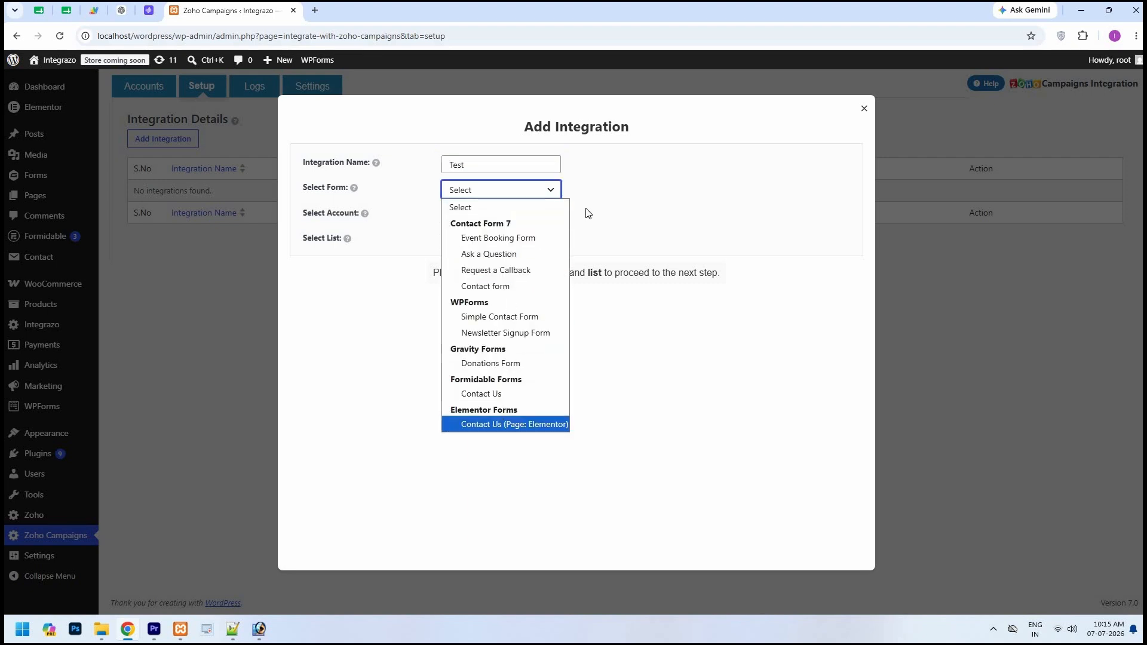
{"action": "left_click", "coordinate": [505, 424]}
Choose the Zoho Campaigns account and the My Sample List list for the integration
{"action": "left_click", "coordinate": [555, 217]}
{"action": "left_click", "coordinate": [541, 249]}
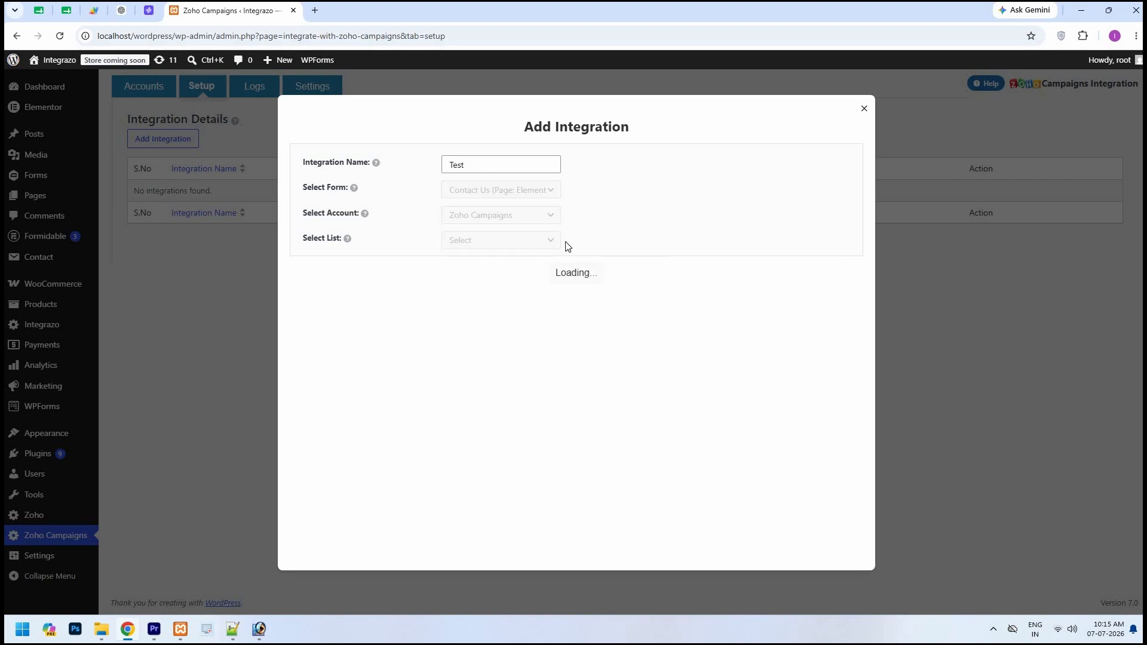
{"action": "left_click", "coordinate": [549, 241]}
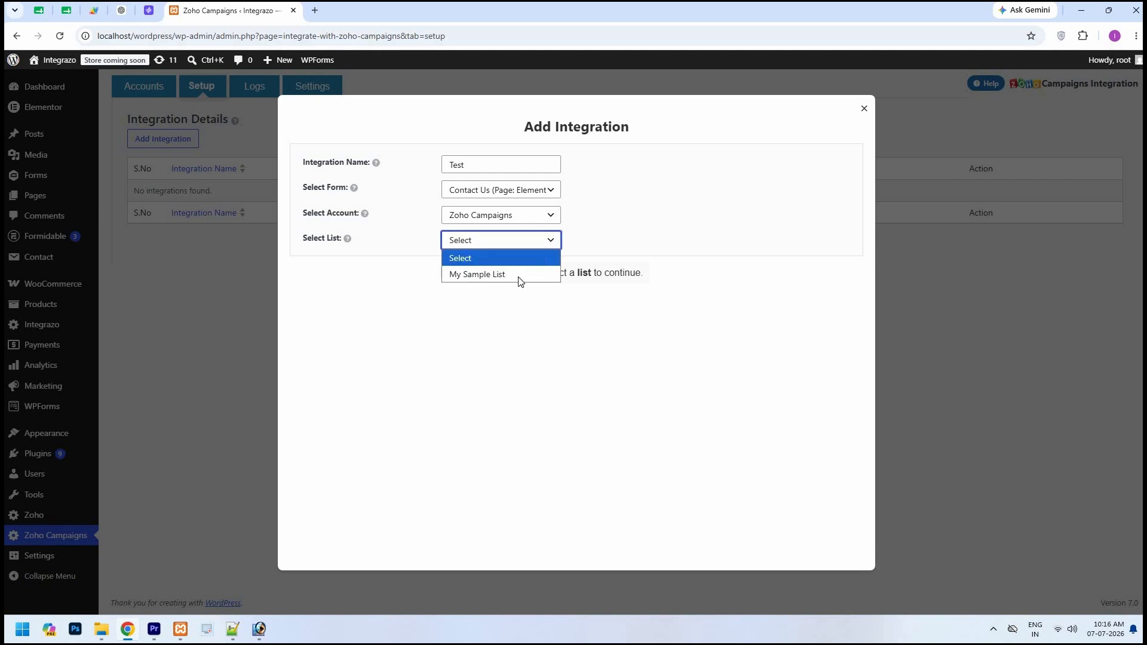
{"action": "left_click", "coordinate": [519, 276]}
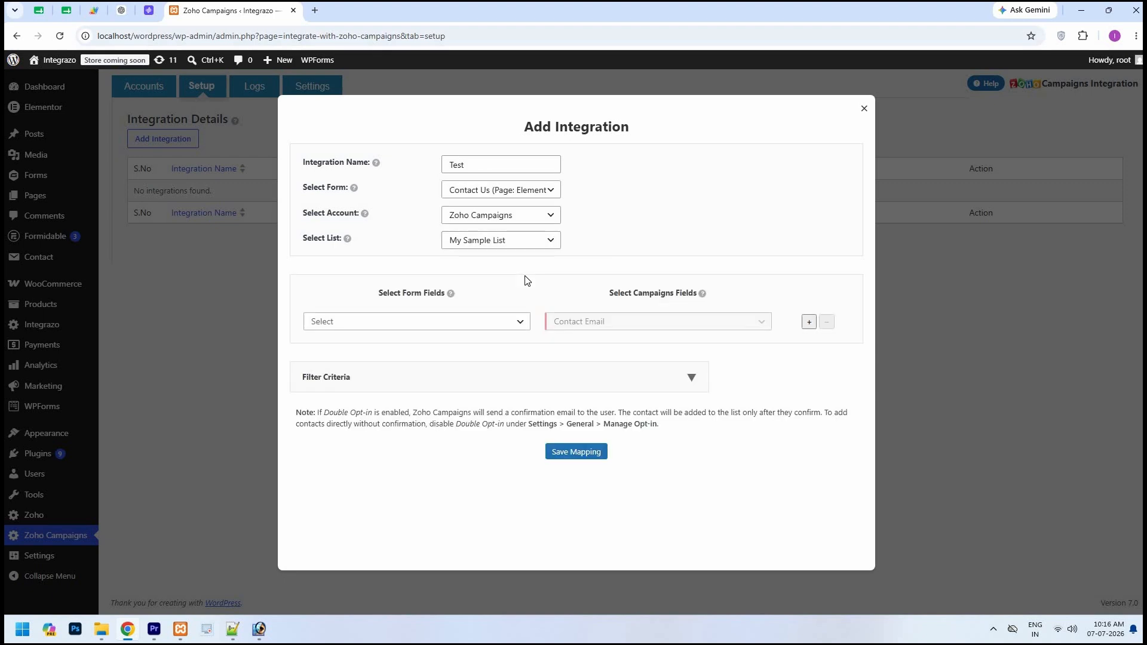
Map the form's Email field to Contact Email and add another mapping row
{"action": "left_click", "coordinate": [484, 326]}
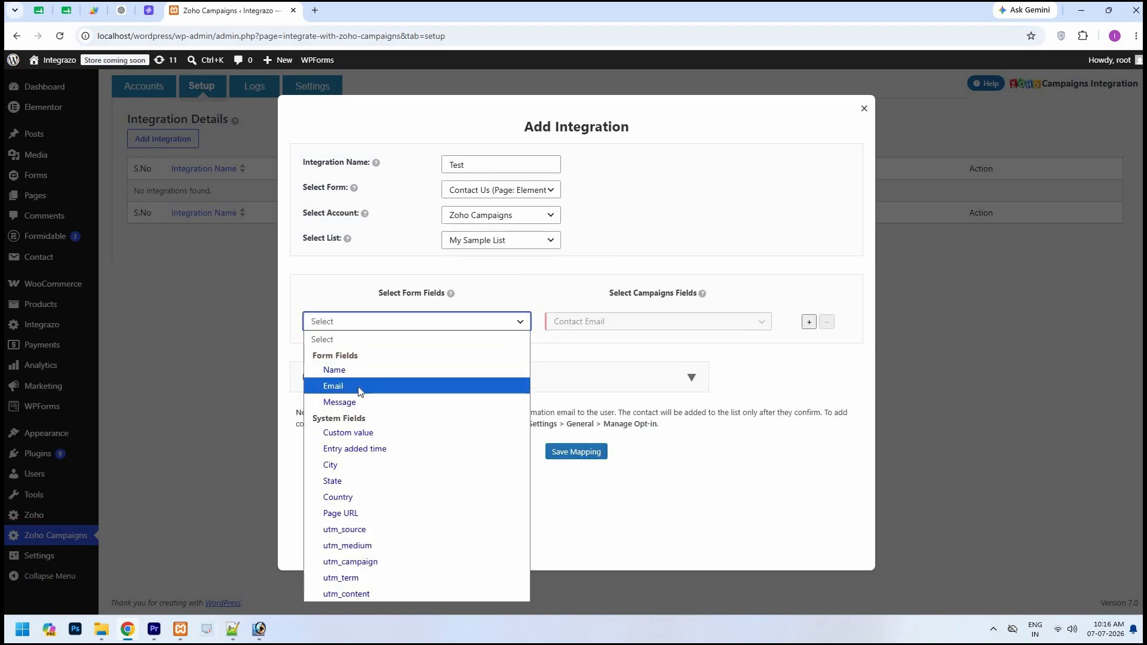
{"action": "left_click", "coordinate": [359, 388]}
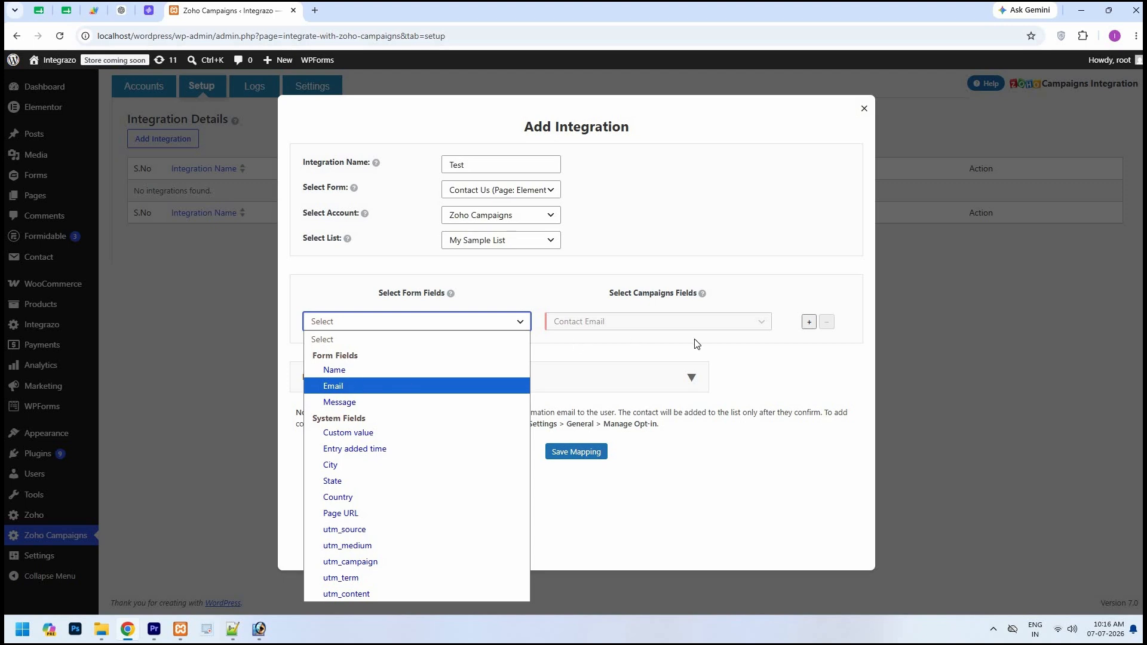
{"action": "left_click", "coordinate": [808, 322]}
Map the form's Name field to the First Name campaigns field
{"action": "left_click", "coordinate": [750, 353]}
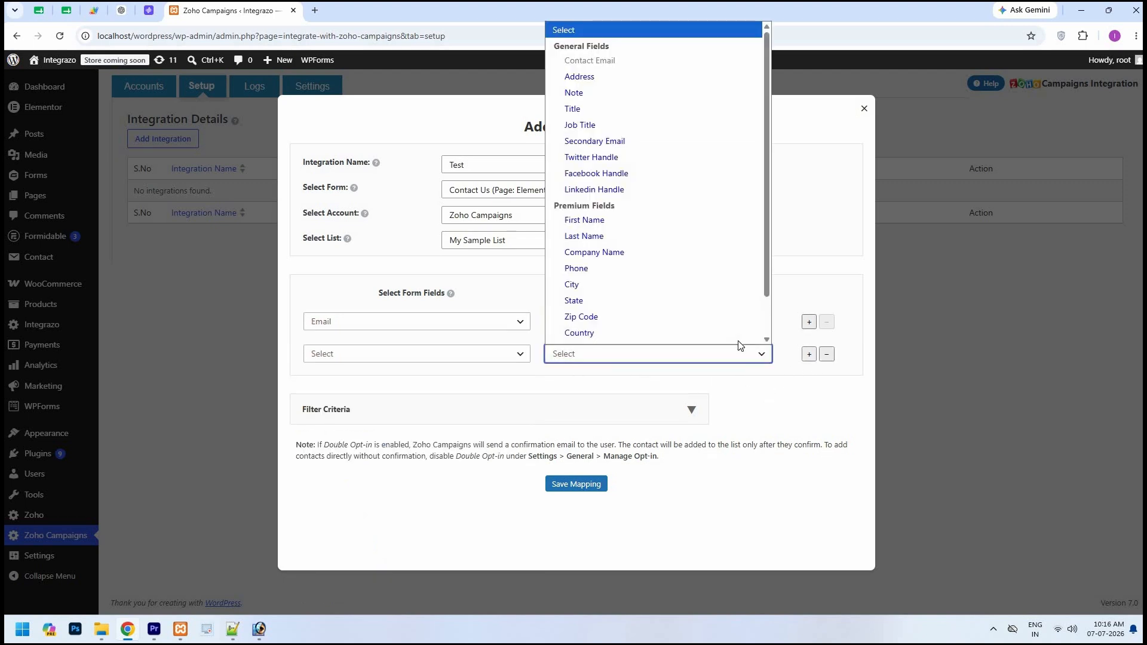
{"action": "scroll", "coordinate": [697, 289], "scroll_direction": "down", "scroll_amount": 1}
{"action": "key", "text": "Up"}
{"action": "key", "text": "Up"}
{"action": "key", "text": "Return"}
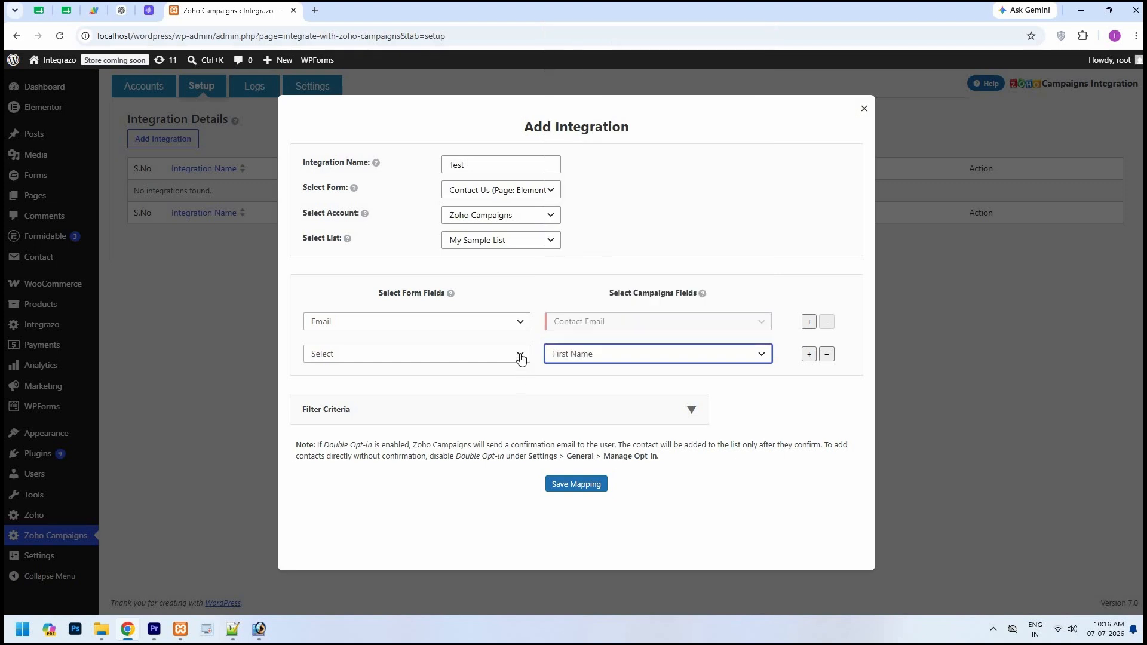
{"action": "left_click", "coordinate": [520, 358]}
{"action": "left_click", "coordinate": [354, 114]}
{"action": "left_click", "coordinate": [536, 369]}
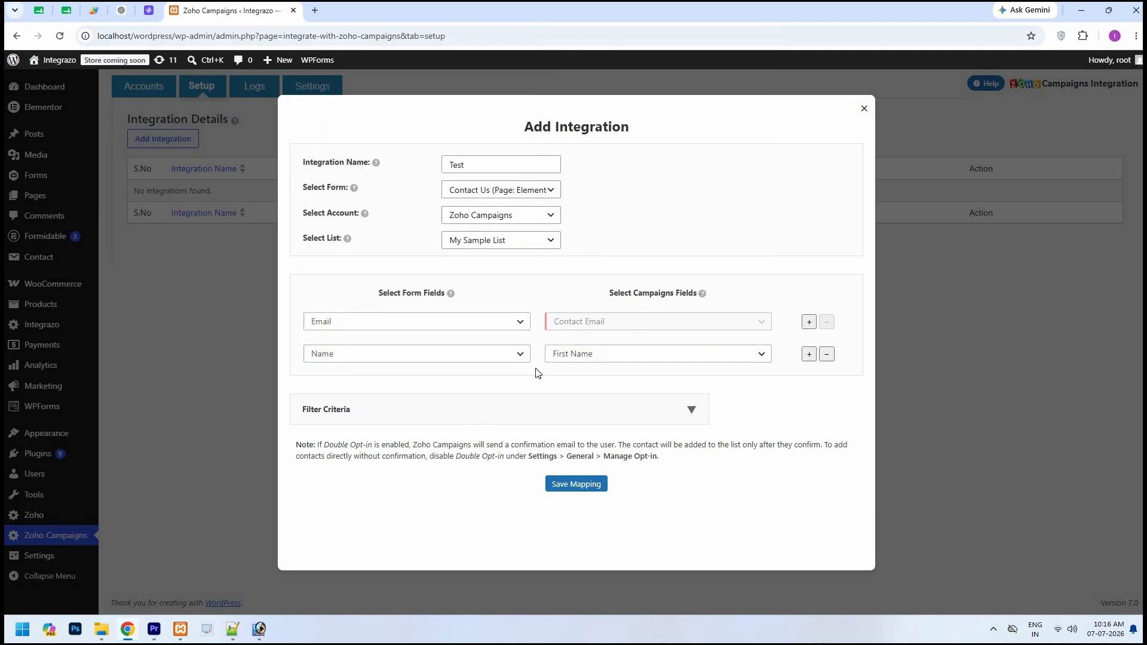
{"action": "left_click", "coordinate": [808, 355]}
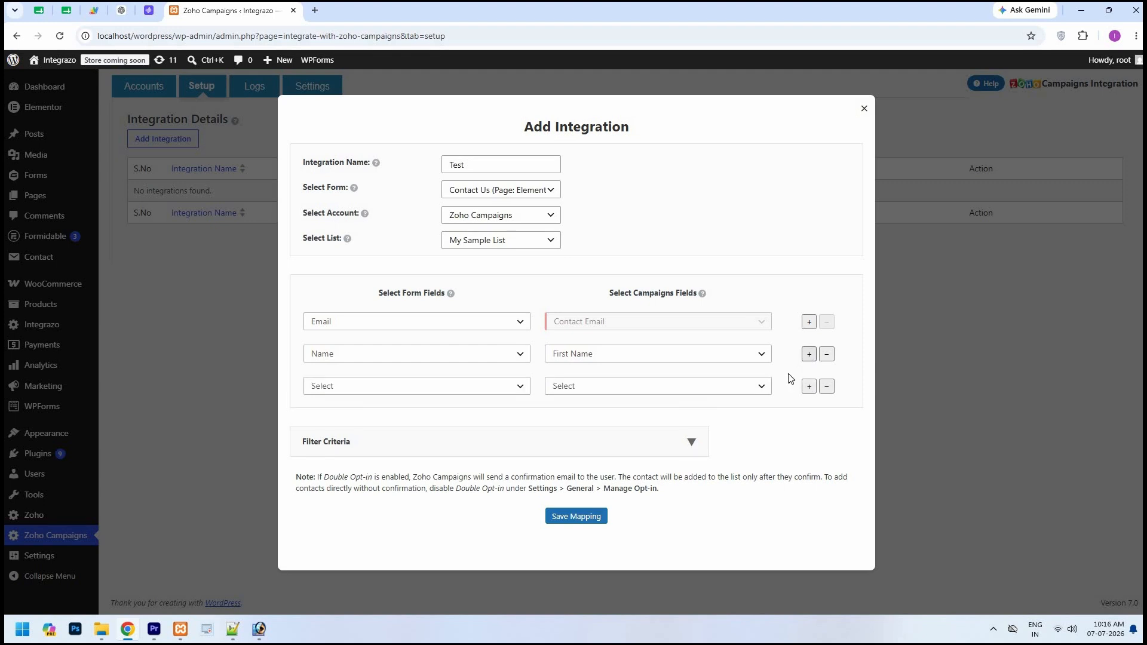
{"action": "left_click", "coordinate": [767, 394]}
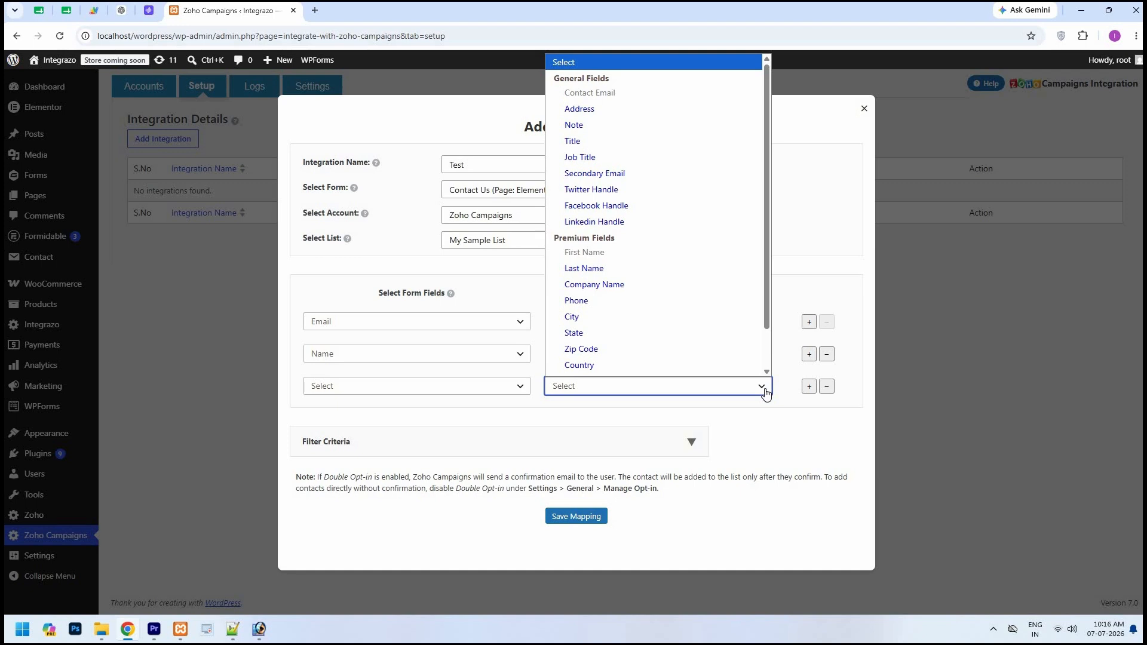
{"action": "scroll", "coordinate": [663, 169], "scroll_direction": "down", "scroll_amount": 1}
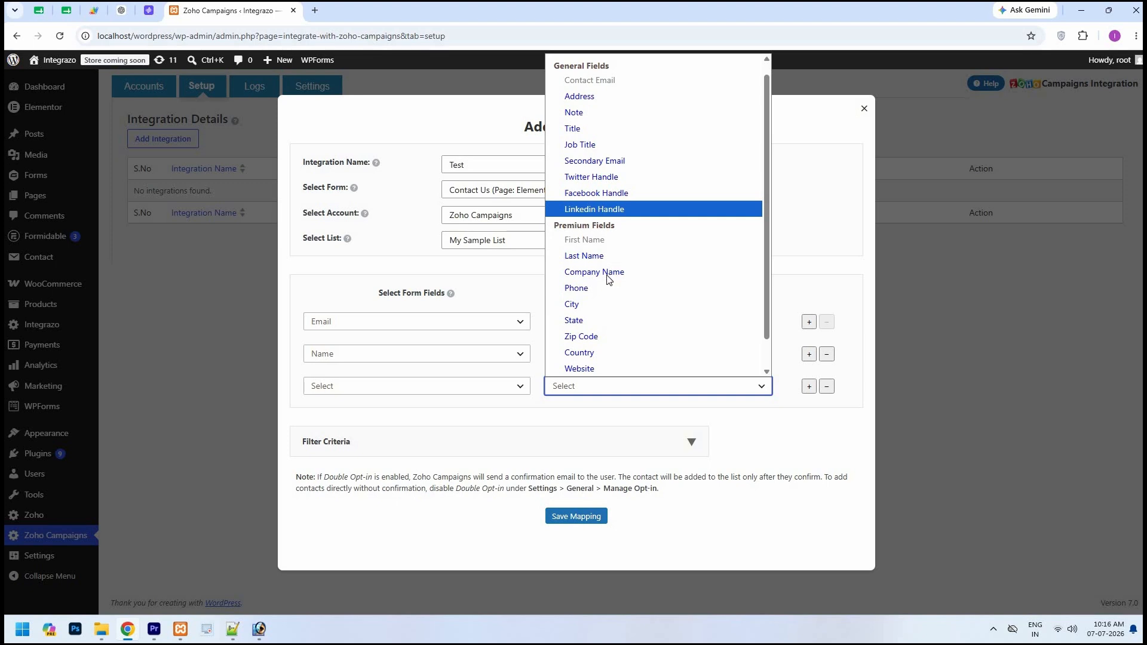
{"action": "scroll", "coordinate": [599, 305], "scroll_direction": "down", "scroll_amount": 1}
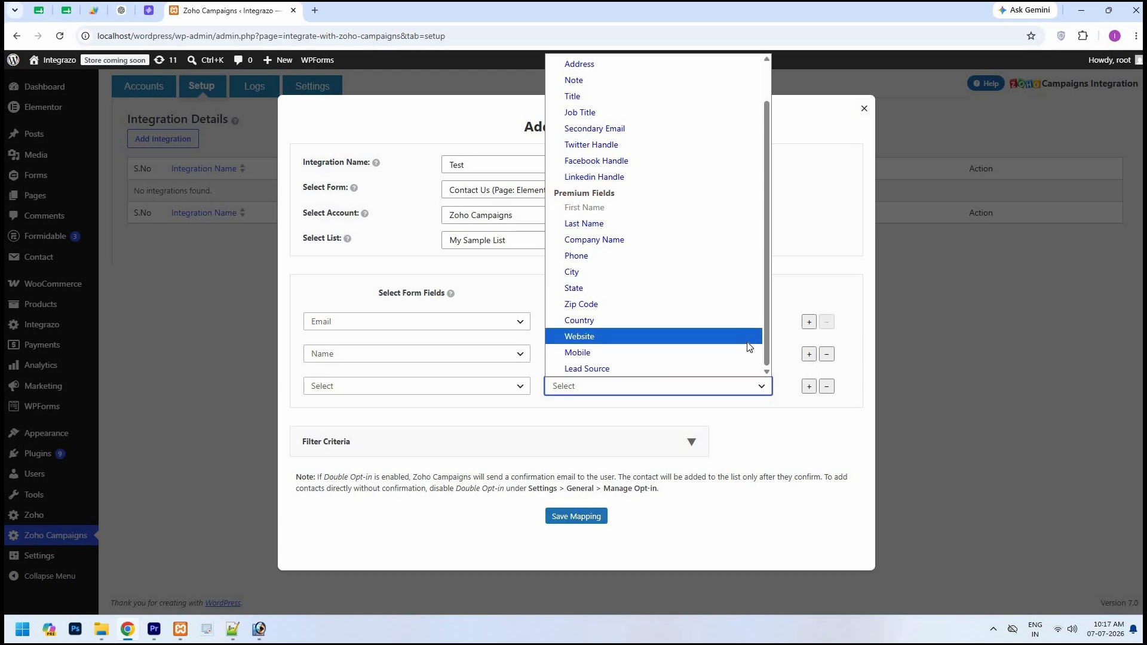
{"action": "left_click", "coordinate": [784, 406]}
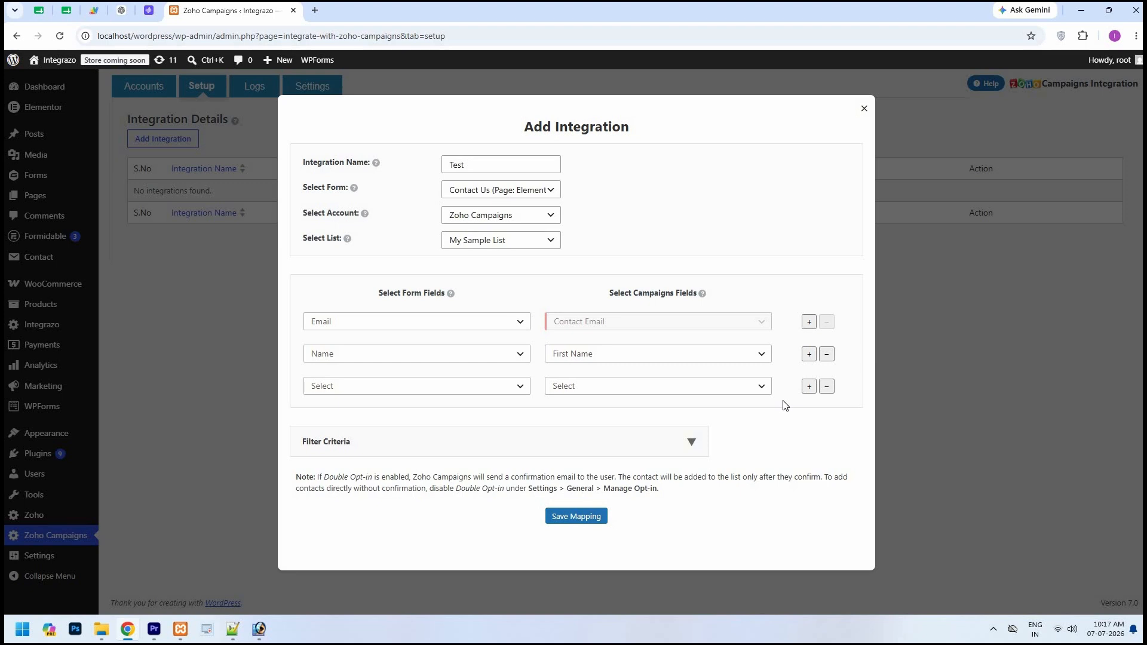
{"action": "left_click", "coordinate": [827, 387]}
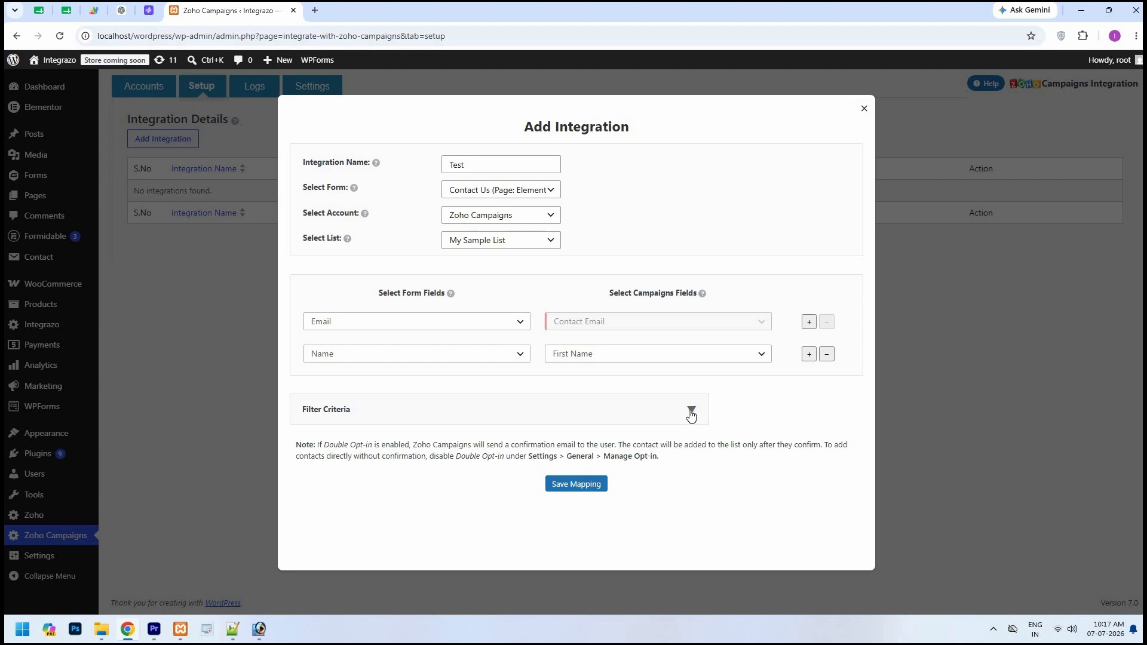
Review the Filter Criteria section, leave it empty, and save the field mapping
{"action": "left_click", "coordinate": [691, 412]}
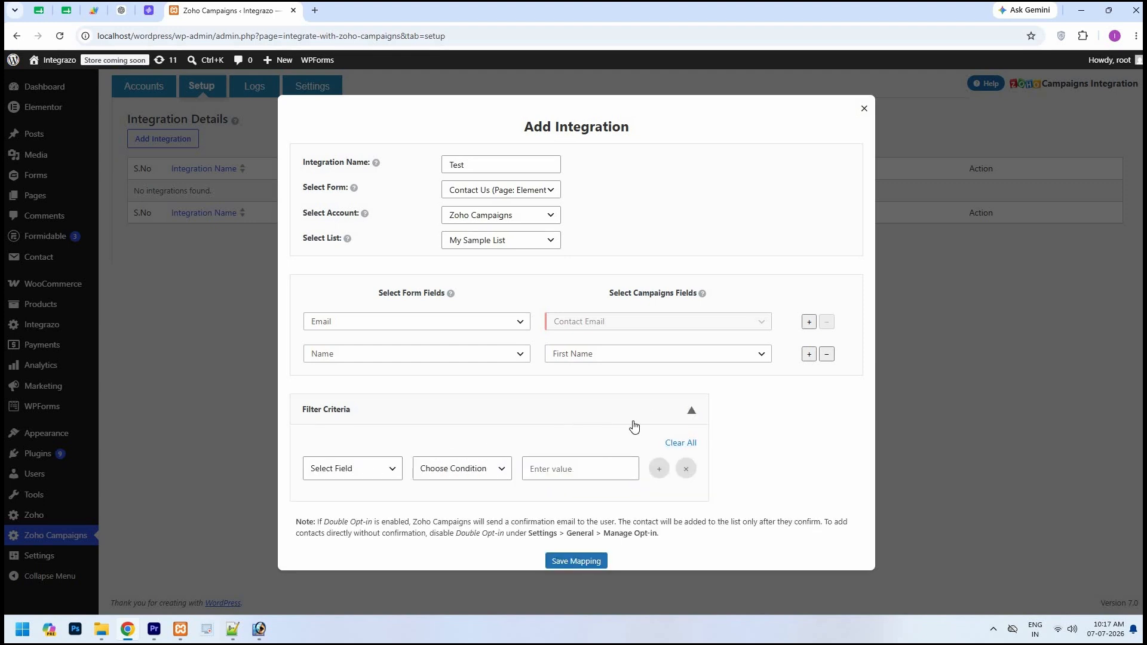
{"action": "scroll", "coordinate": [633, 426], "scroll_direction": "down", "scroll_amount": 1}
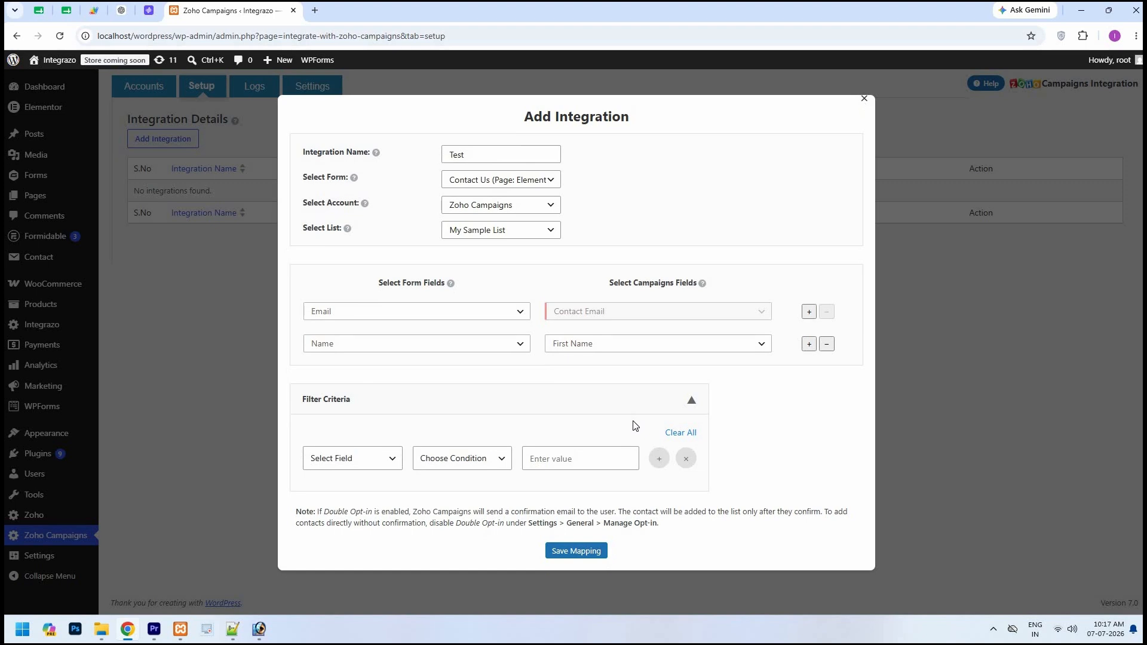
{"action": "left_click", "coordinate": [691, 401]}
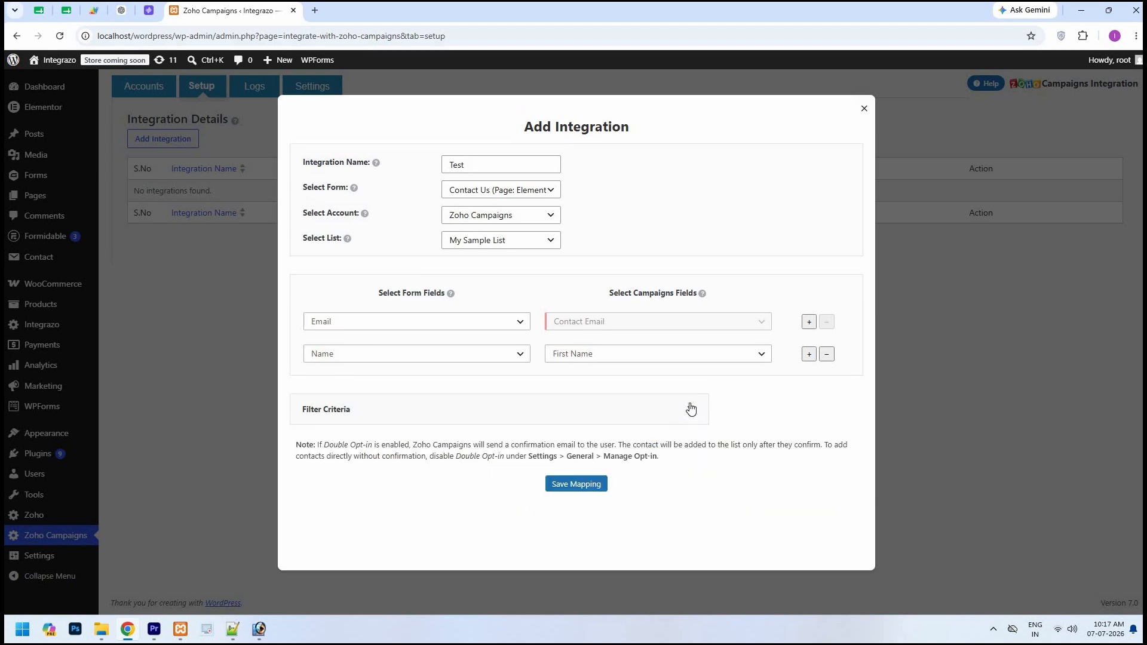
{"action": "left_click", "coordinate": [585, 490]}
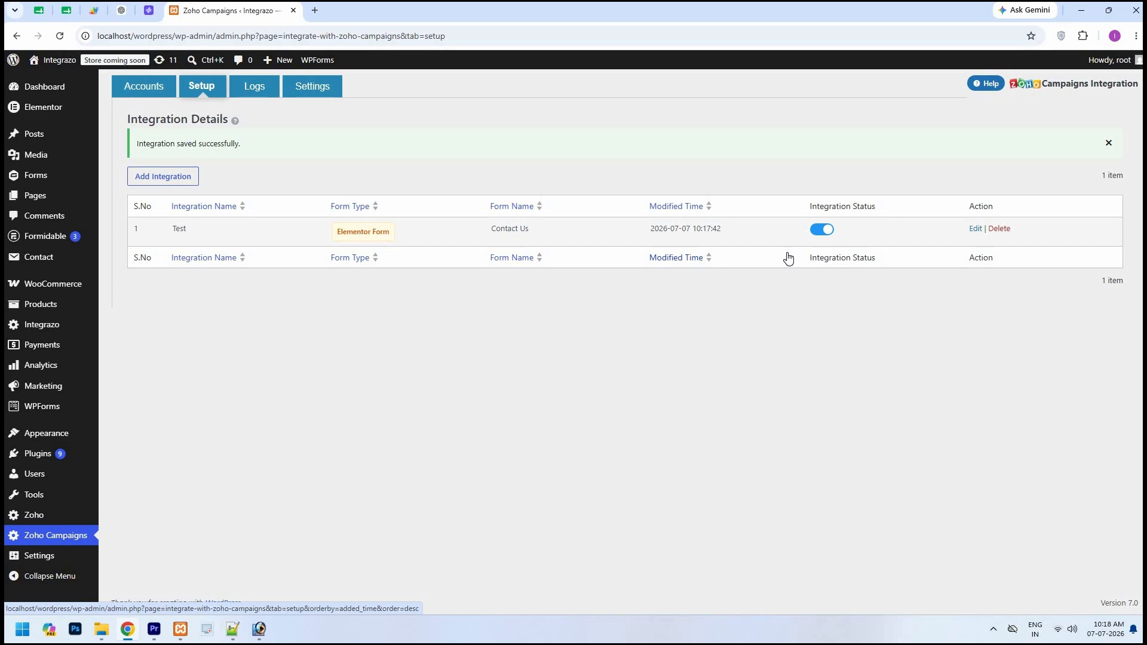
Switch the Test integration's status off and back on, then open the Logs page
{"action": "left_click", "coordinate": [825, 232]}
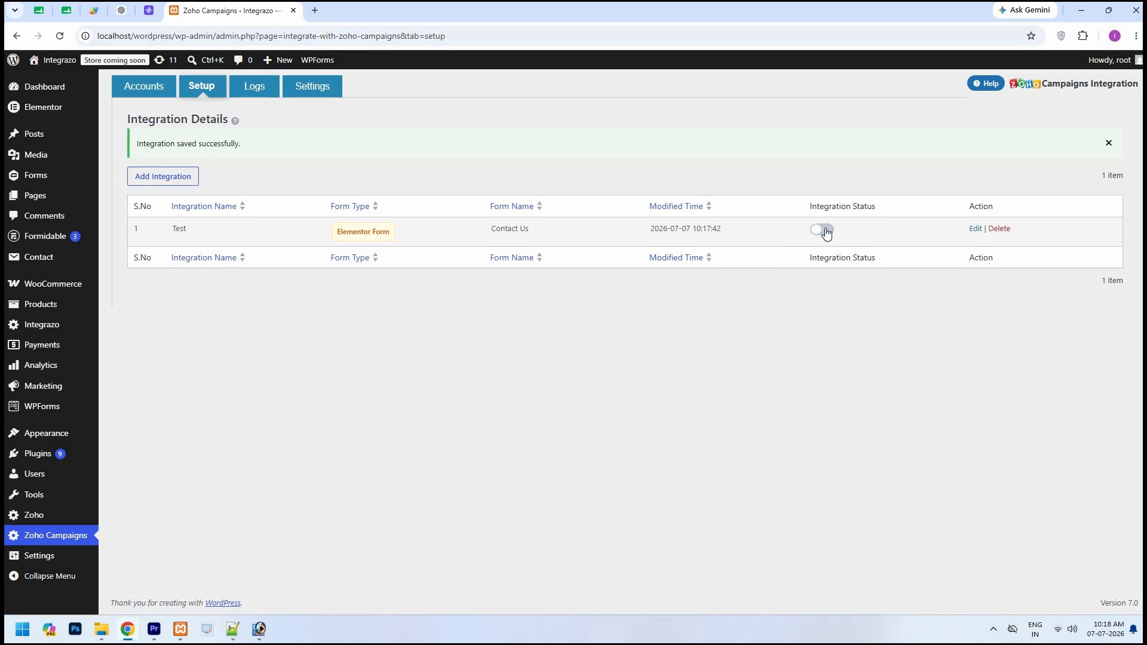
{"action": "left_click", "coordinate": [824, 231]}
{"action": "left_click", "coordinate": [261, 94]}
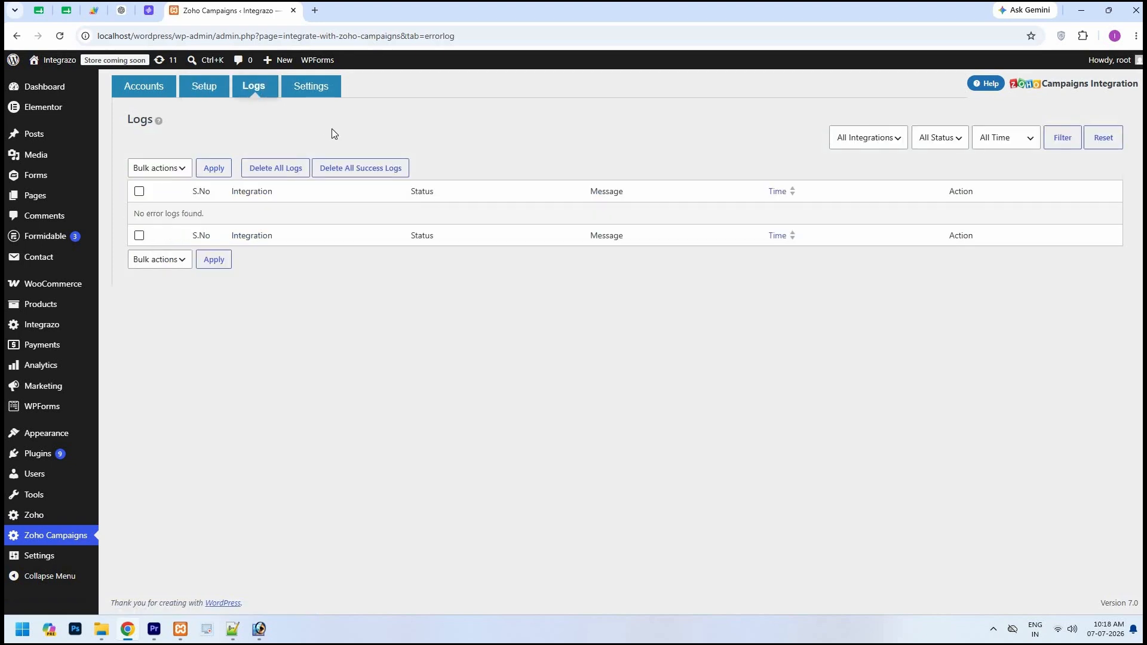